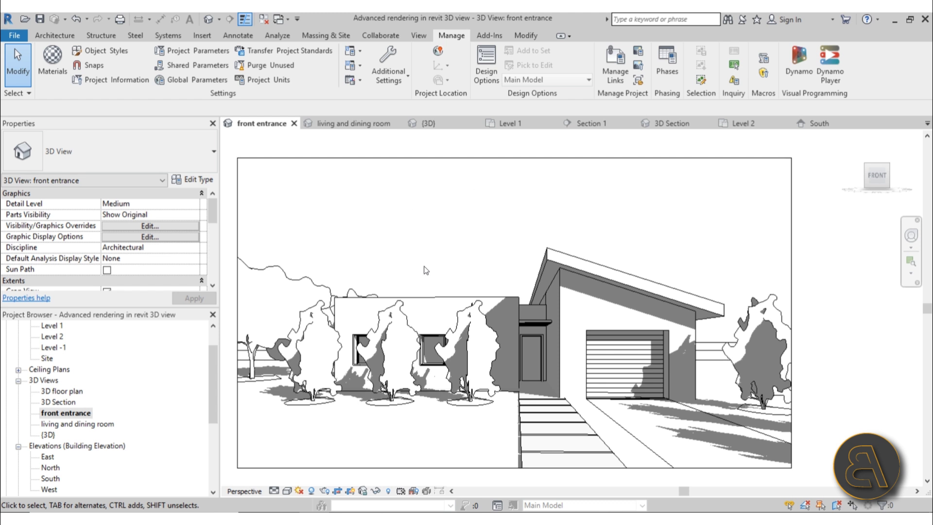
- Select and then deselect the front entrance camera view's crop region
{"action": "left_click", "coordinate": [511, 157]}
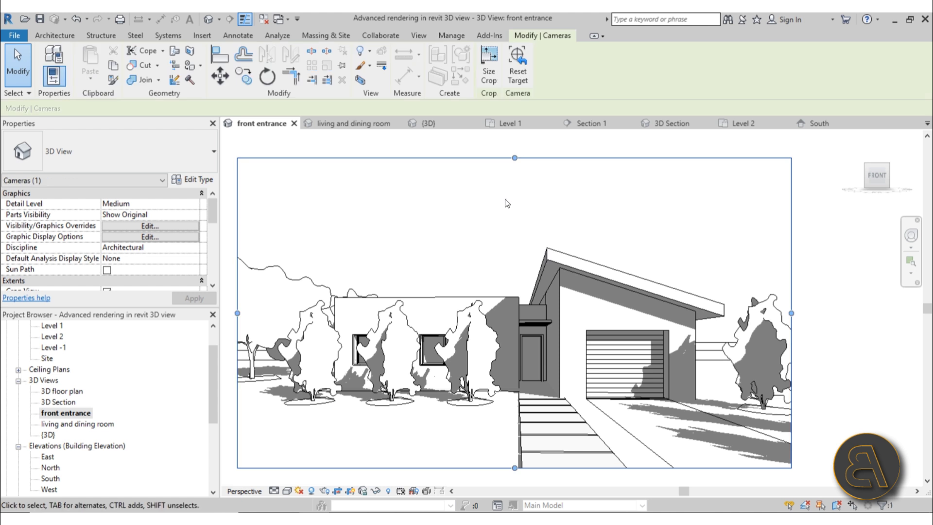
{"action": "left_click", "coordinate": [506, 200]}
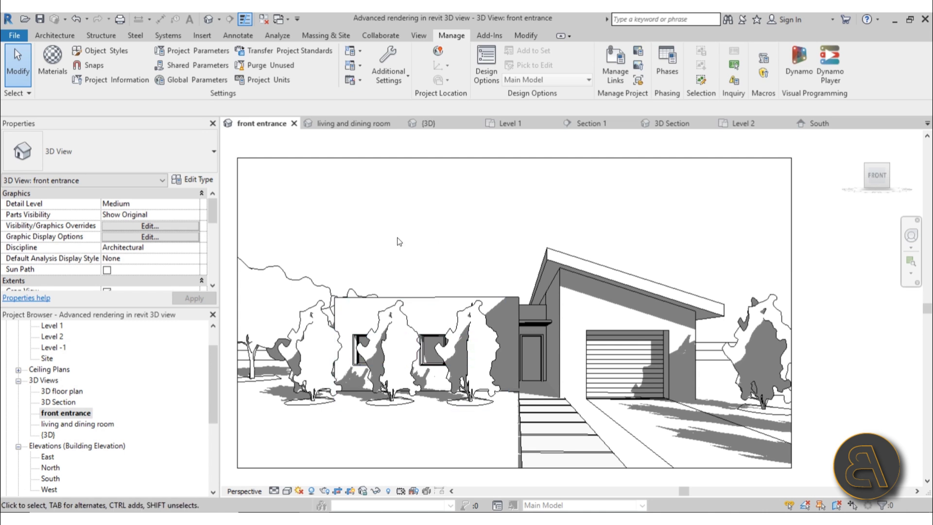
- View and zoom the Orthographic 3D view rendering, then open the front entrance_draft rendering
{"action": "double_click", "coordinate": [48, 434]}
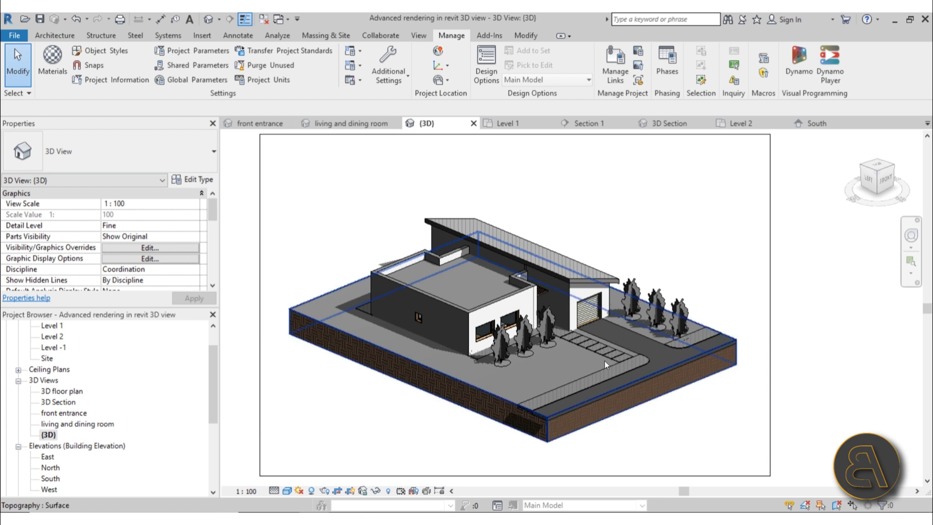
{"action": "scroll", "coordinate": [141, 393], "scroll_direction": "down", "scroll_amount": 3}
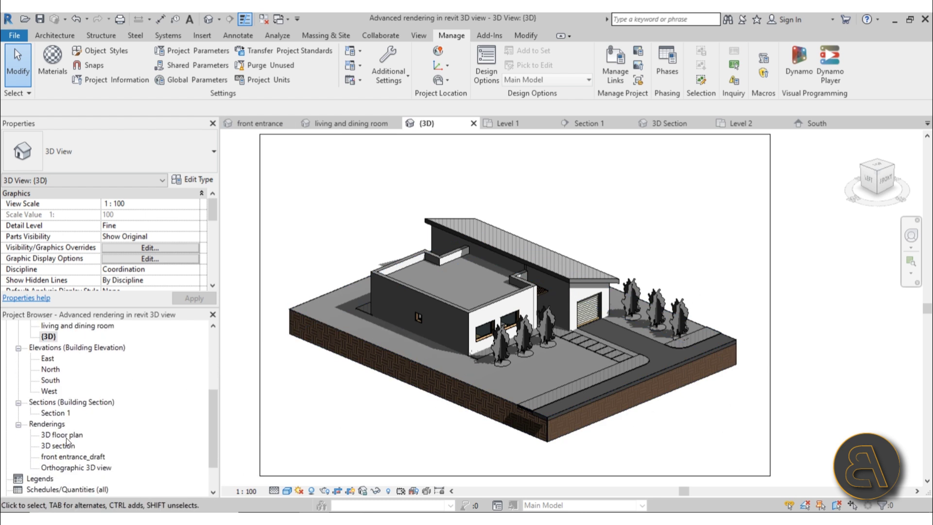
{"action": "left_click", "coordinate": [67, 468]}
{"action": "double_click", "coordinate": [67, 468]}
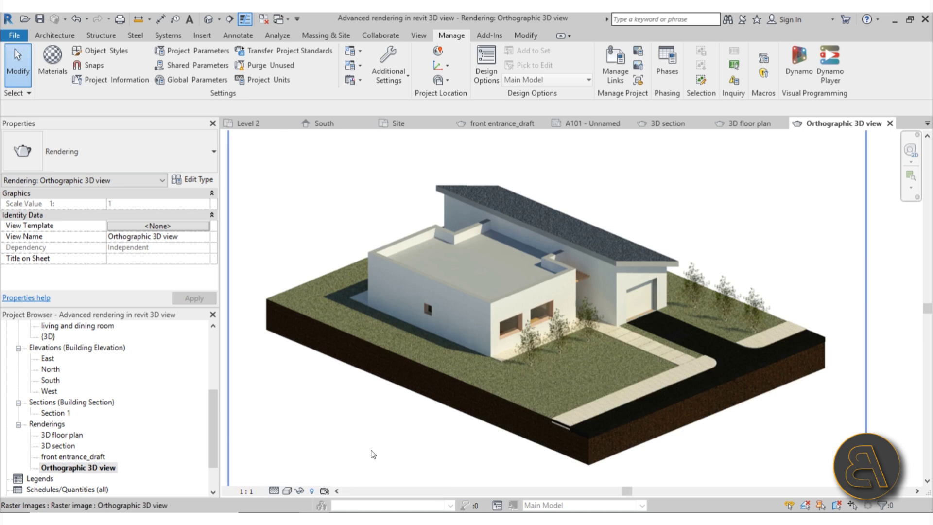
{"action": "left_click", "coordinate": [372, 452]}
{"action": "scroll", "coordinate": [433, 367], "scroll_direction": "down", "scroll_amount": 2}
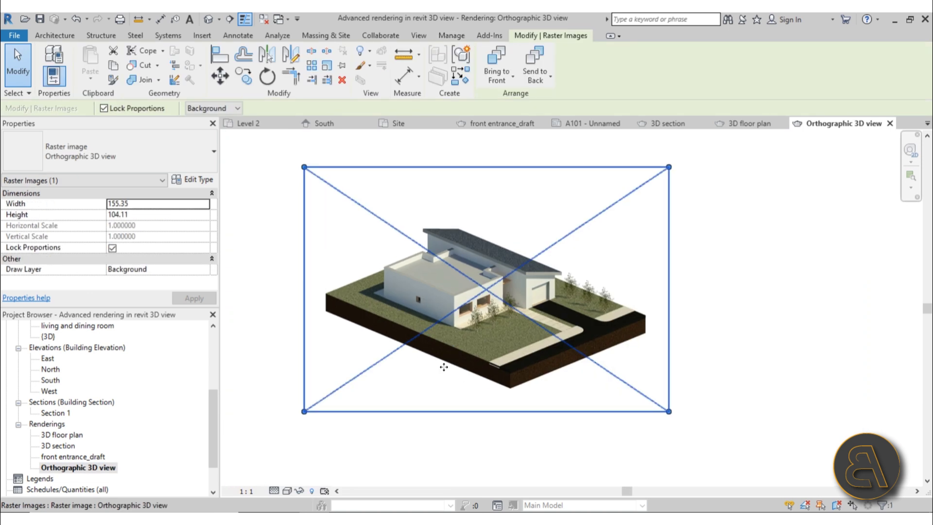
{"action": "left_click", "coordinate": [550, 447]}
{"action": "scroll", "coordinate": [521, 407], "scroll_direction": "up", "scroll_amount": 3}
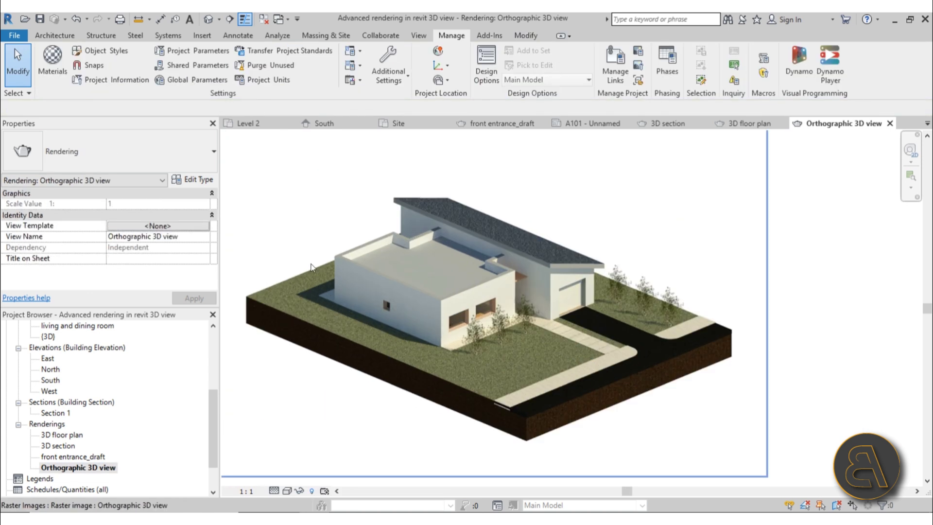
{"action": "double_click", "coordinate": [73, 457]}
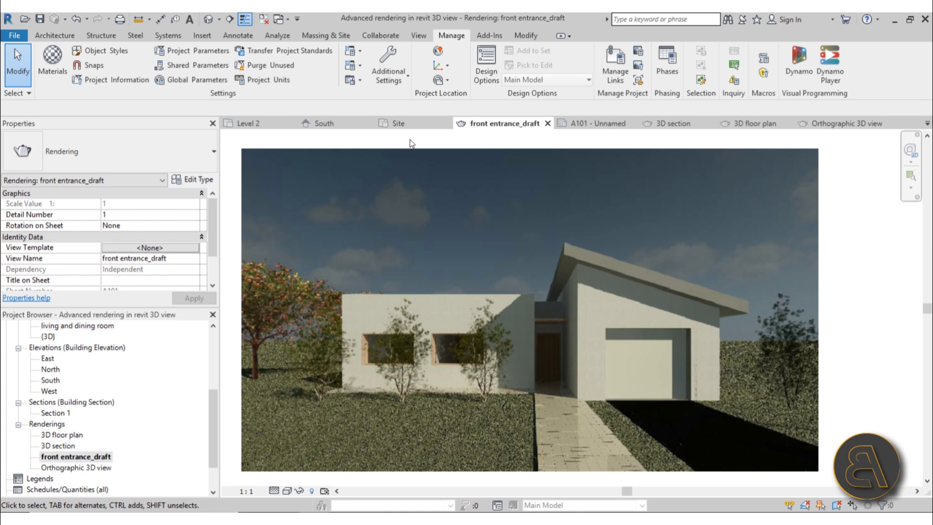
- Browse the 3D section, 3D floor plan and front entrance_draft renderings, then reopen front entrance
{"action": "double_click", "coordinate": [55, 450]}
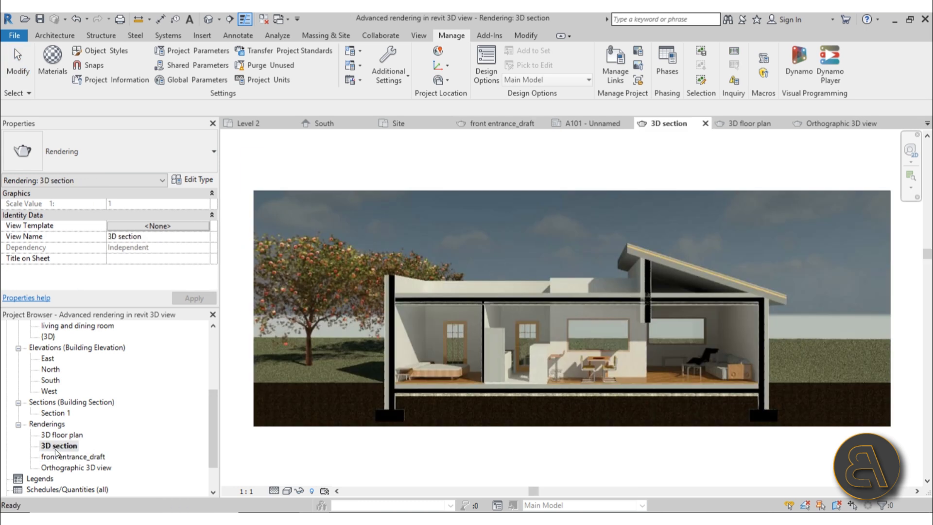
{"action": "double_click", "coordinate": [65, 435]}
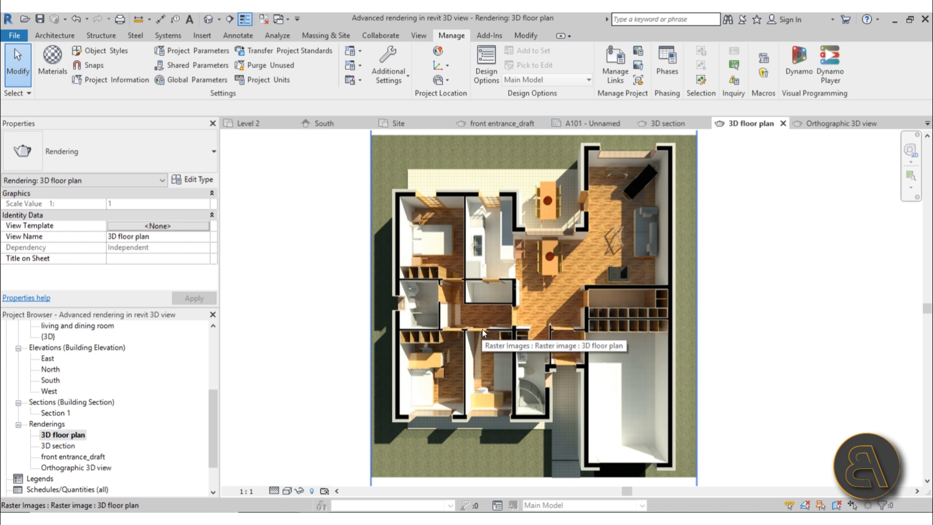
{"action": "double_click", "coordinate": [56, 457]}
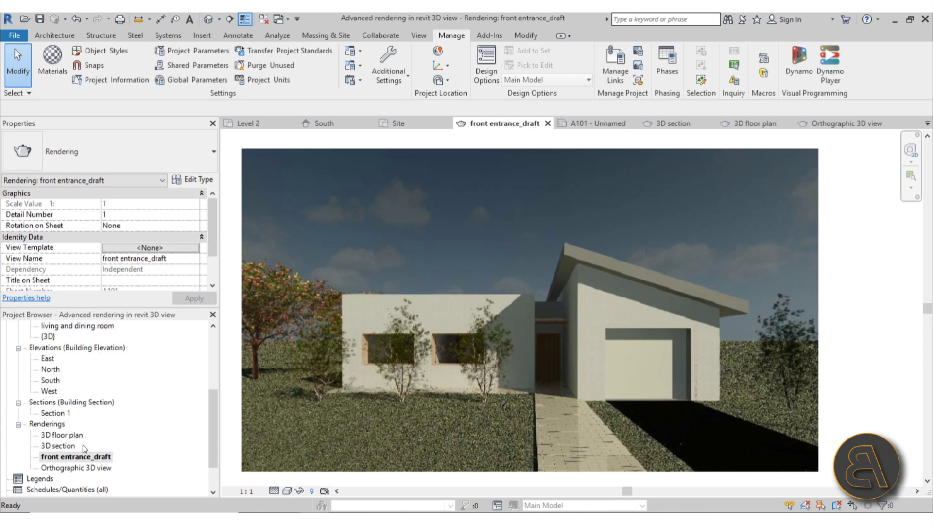
{"action": "scroll", "coordinate": [75, 381], "scroll_direction": "up", "scroll_amount": 1}
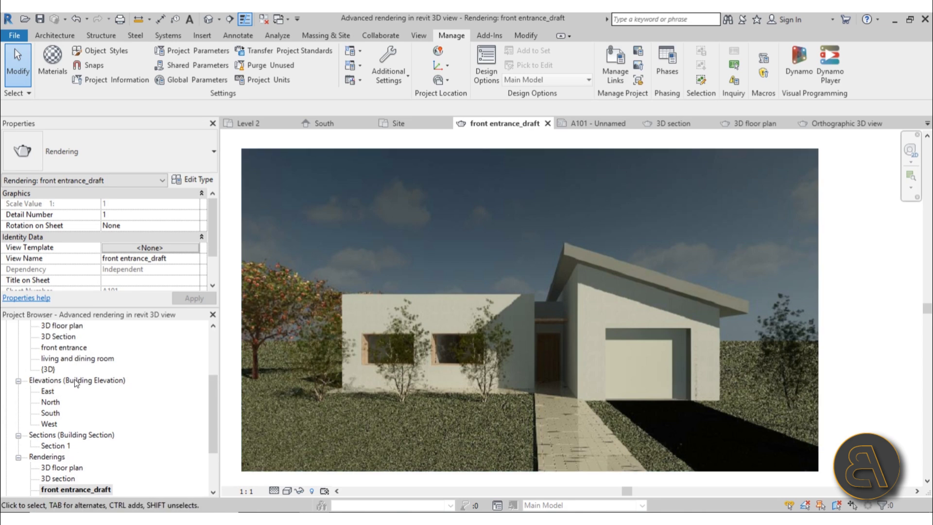
{"action": "double_click", "coordinate": [65, 348]}
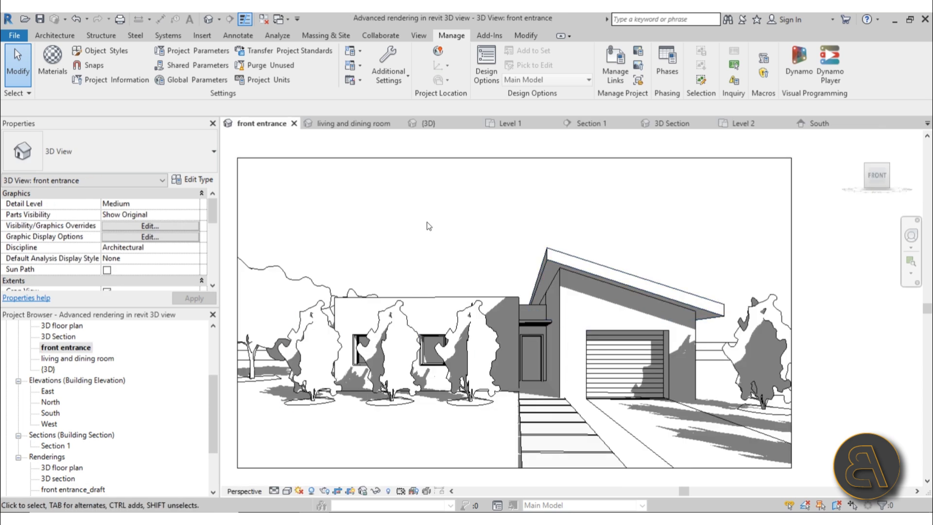
- Open Rendering settings: High quality, 300 DPI printer output, Sun only lighting, Few Clouds sky
{"action": "key", "text": "r"}
{"action": "key", "text": "r"}
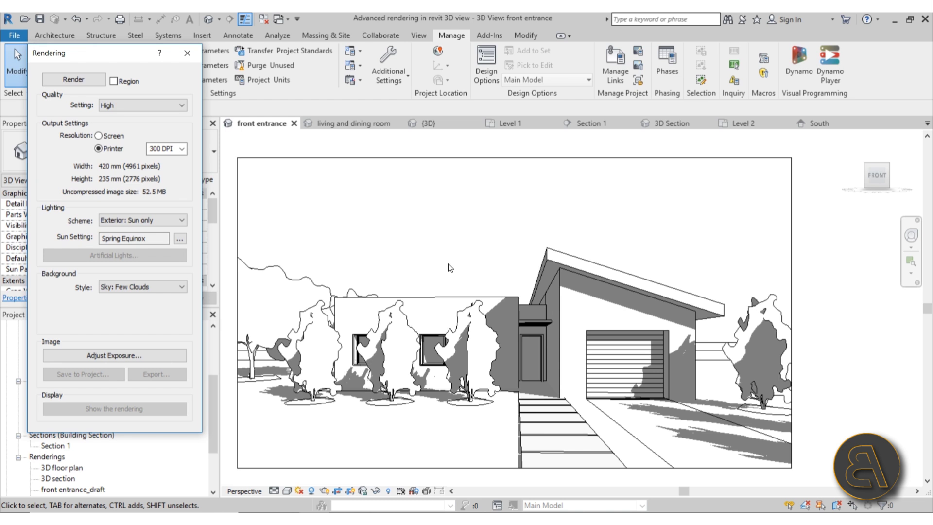
- Keep the Few Clouds background style and close the Rendering dialog unchanged
{"action": "left_click", "coordinate": [449, 263]}
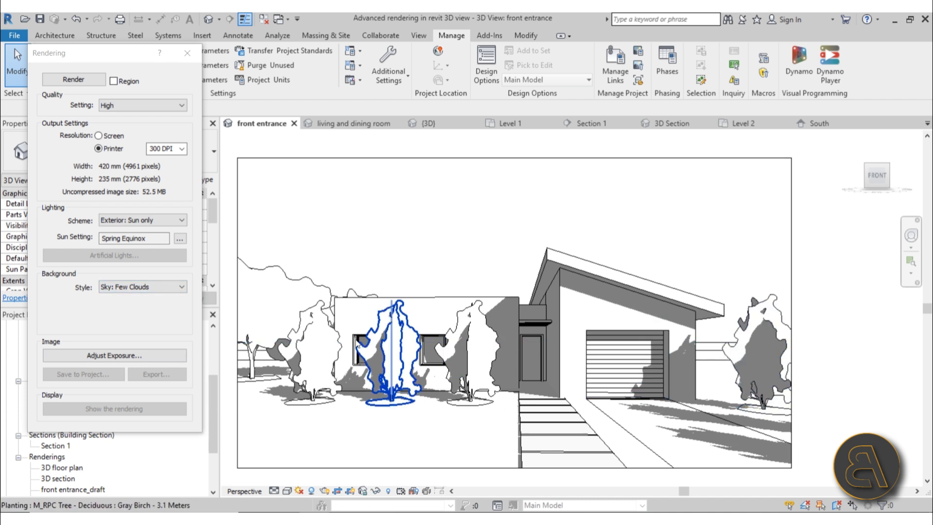
{"action": "left_click", "coordinate": [708, 347]}
{"action": "key", "text": "Escape"}
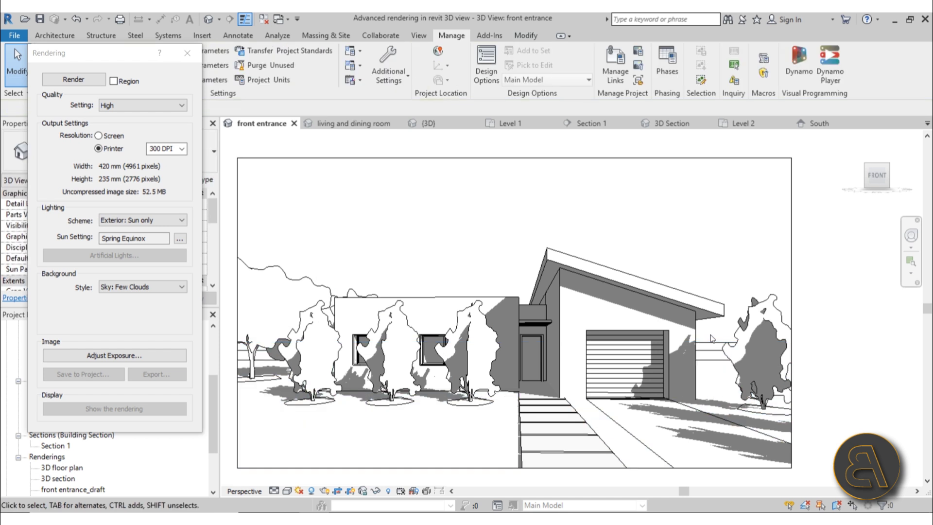
{"action": "left_click", "coordinate": [161, 287]}
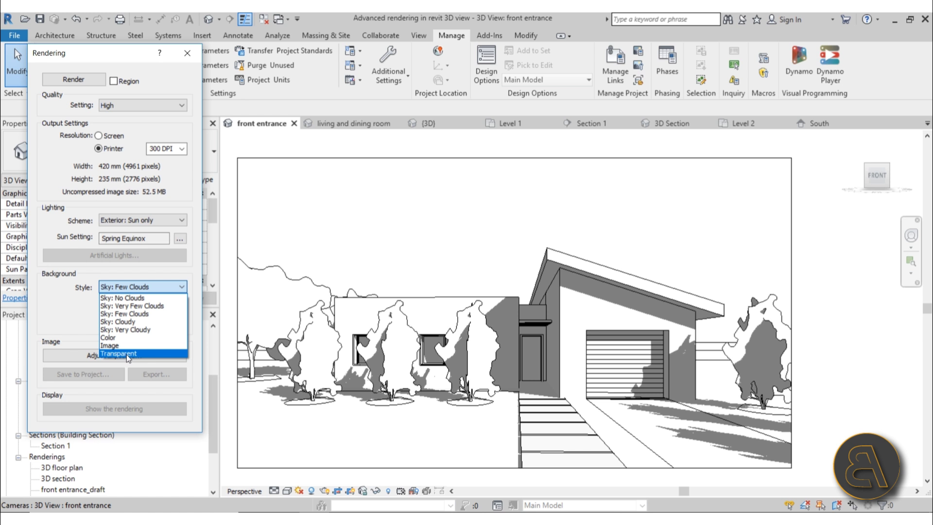
{"action": "left_click", "coordinate": [186, 72]}
{"action": "left_click", "coordinate": [187, 53]}
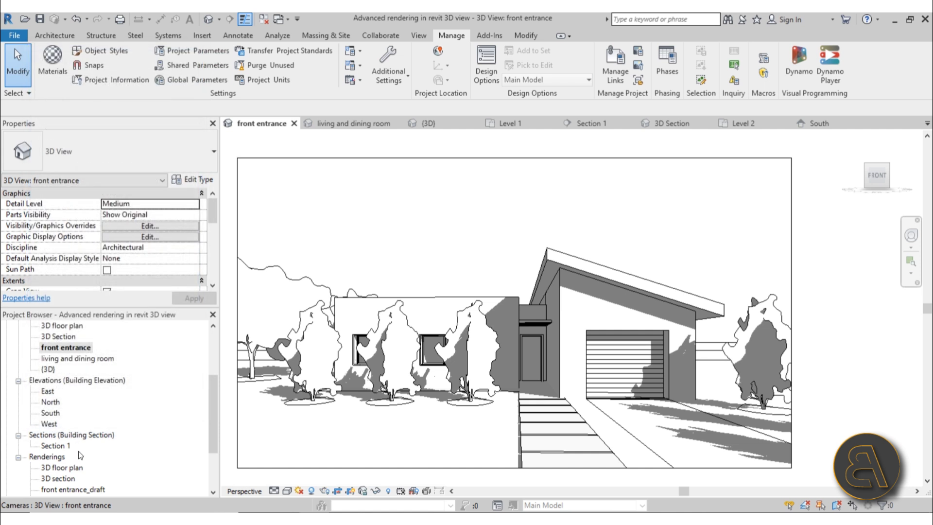
- Open the Orthographic 3D view rendering and zoom around the house, driveway and trees
{"action": "scroll", "coordinate": [77, 451], "scroll_direction": "down", "scroll_amount": 3}
{"action": "double_click", "coordinate": [69, 459]}
{"action": "scroll", "coordinate": [484, 367], "scroll_direction": "down", "scroll_amount": 3}
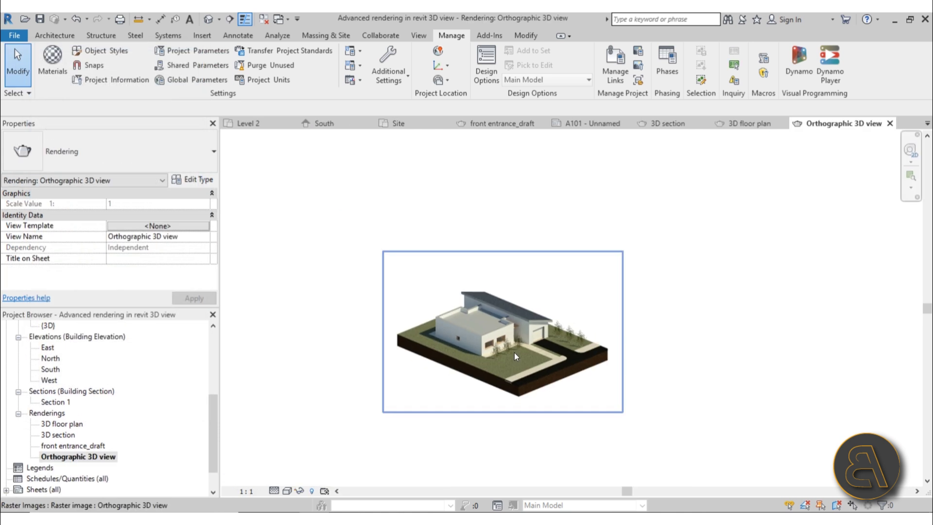
{"action": "scroll", "coordinate": [514, 352], "scroll_direction": "up", "scroll_amount": 3}
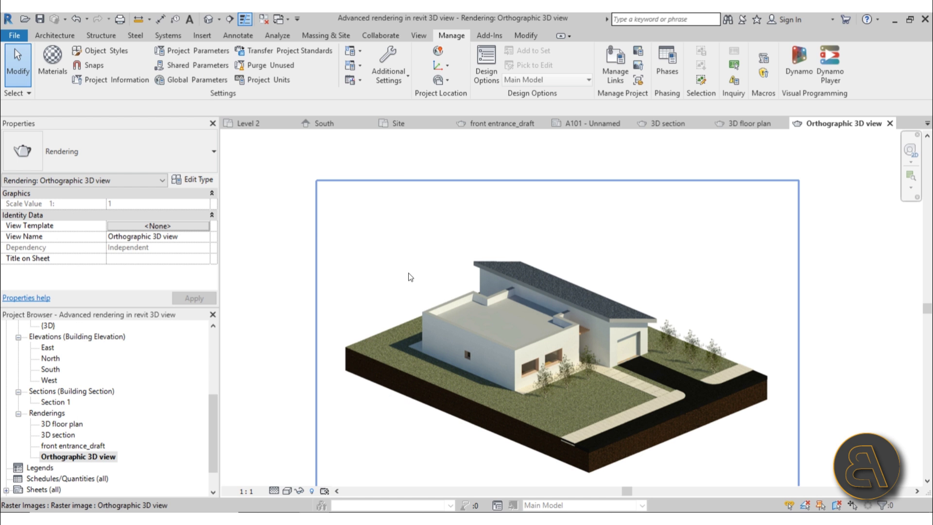
{"action": "scroll", "coordinate": [408, 284], "scroll_direction": "down", "scroll_amount": 1}
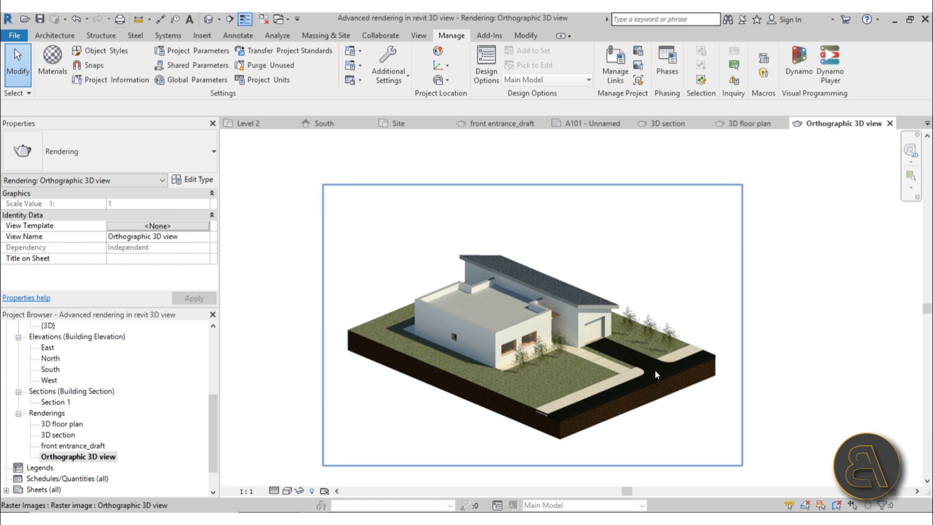
{"action": "scroll", "coordinate": [527, 376], "scroll_direction": "up", "scroll_amount": 2}
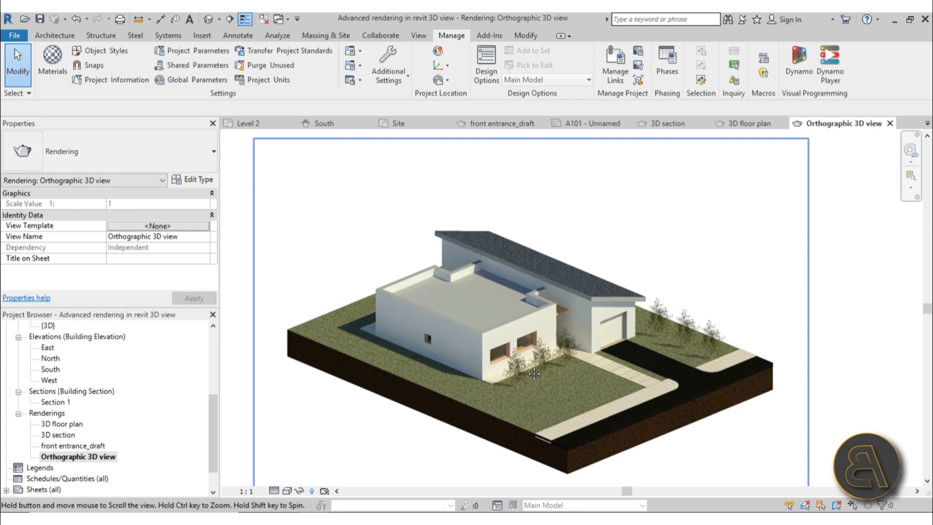